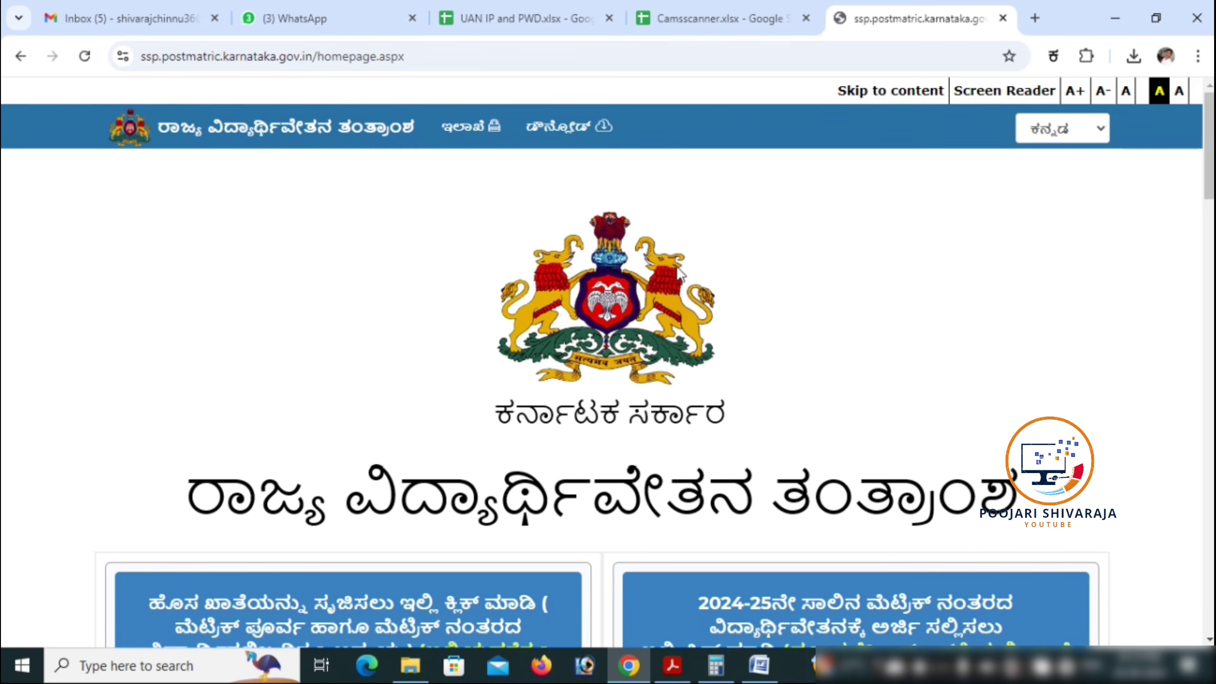
Step: Open the 2024-25 pre-matric scholarship student login
{"action": "scroll", "coordinate": [670, 270], "scroll_direction": "down", "scroll_amount": 5}
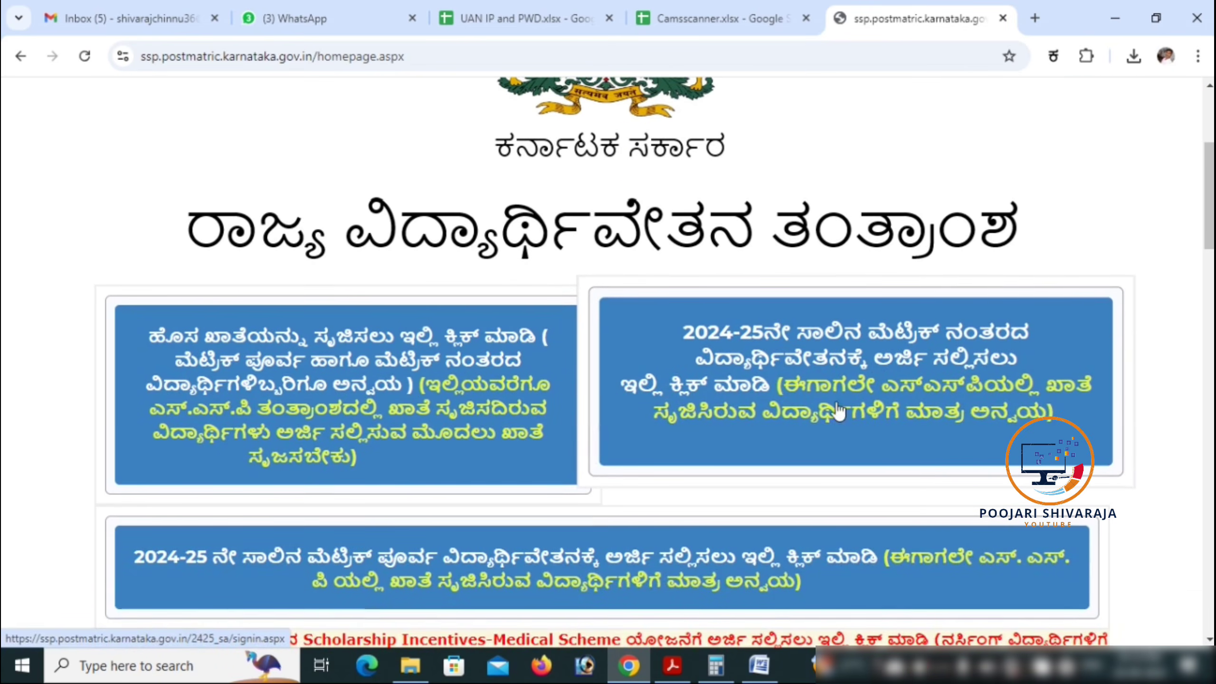
{"action": "scroll", "coordinate": [862, 386], "scroll_direction": "down", "scroll_amount": 2}
{"action": "left_click", "coordinate": [554, 462]}
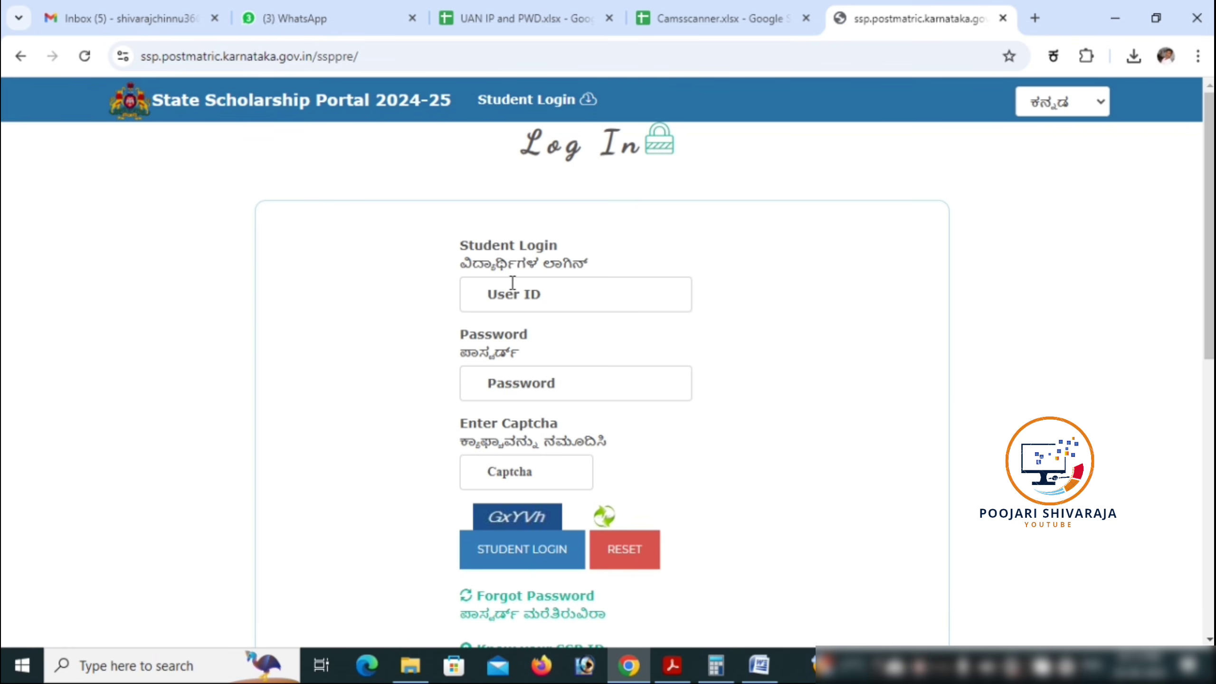
Step: Fill in the student's user ID, account password and the captcha code
{"action": "left_click", "coordinate": [521, 294]}
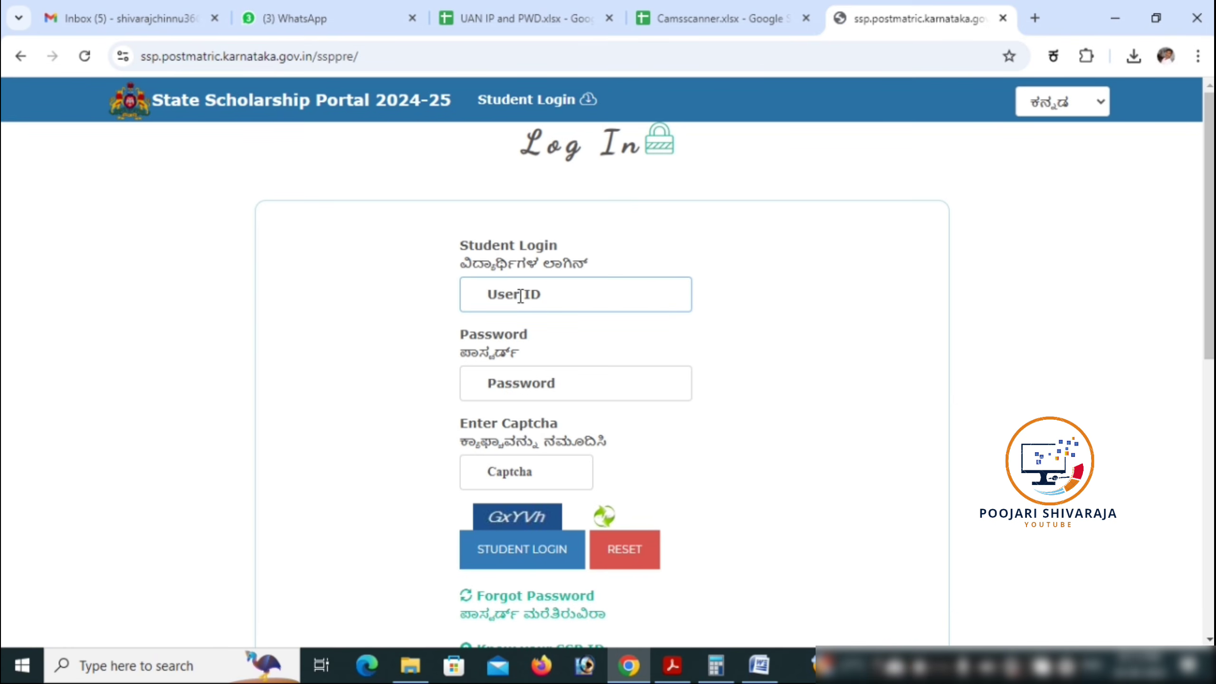
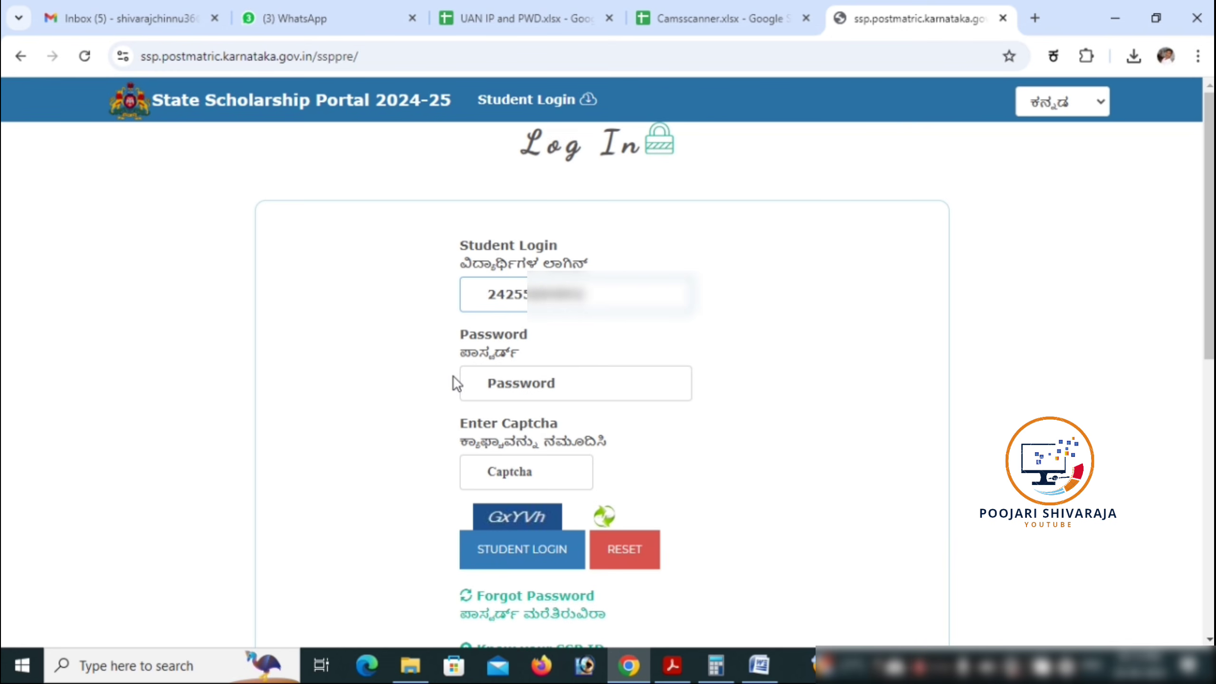
{"action": "left_click", "coordinate": [500, 379]}
{"action": "type", "text": "a"}
{"action": "key", "text": "BackSpace"}
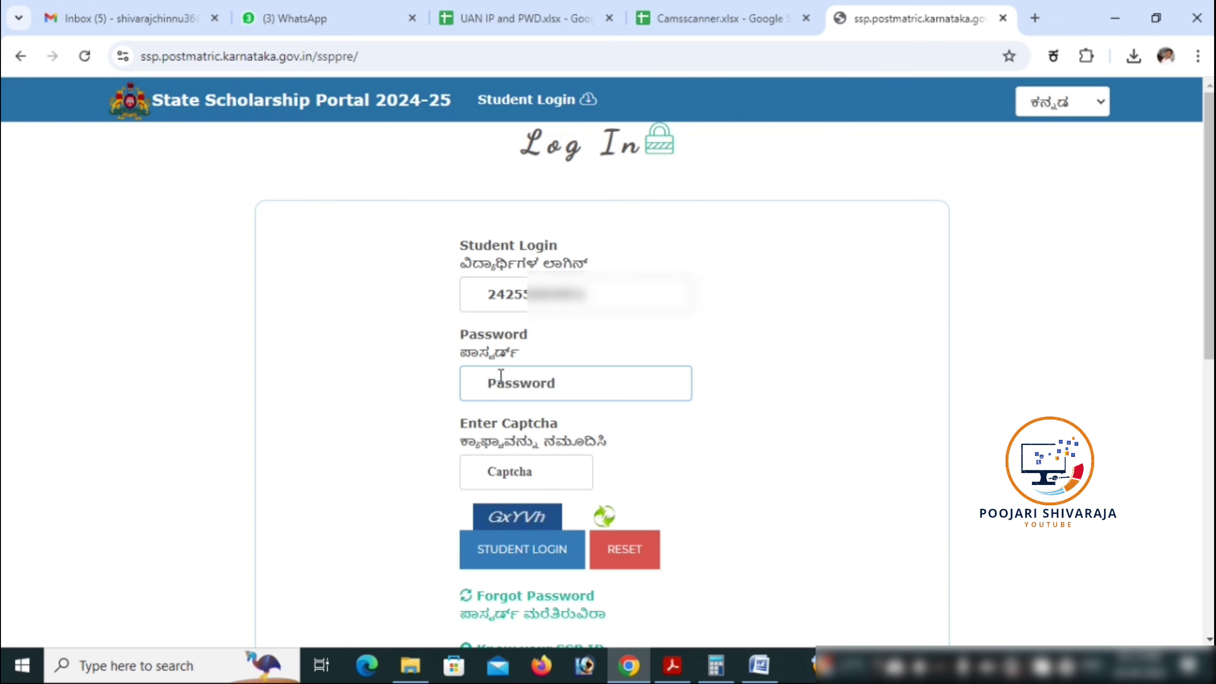
{"action": "type", "text": "abcdefghijk"}
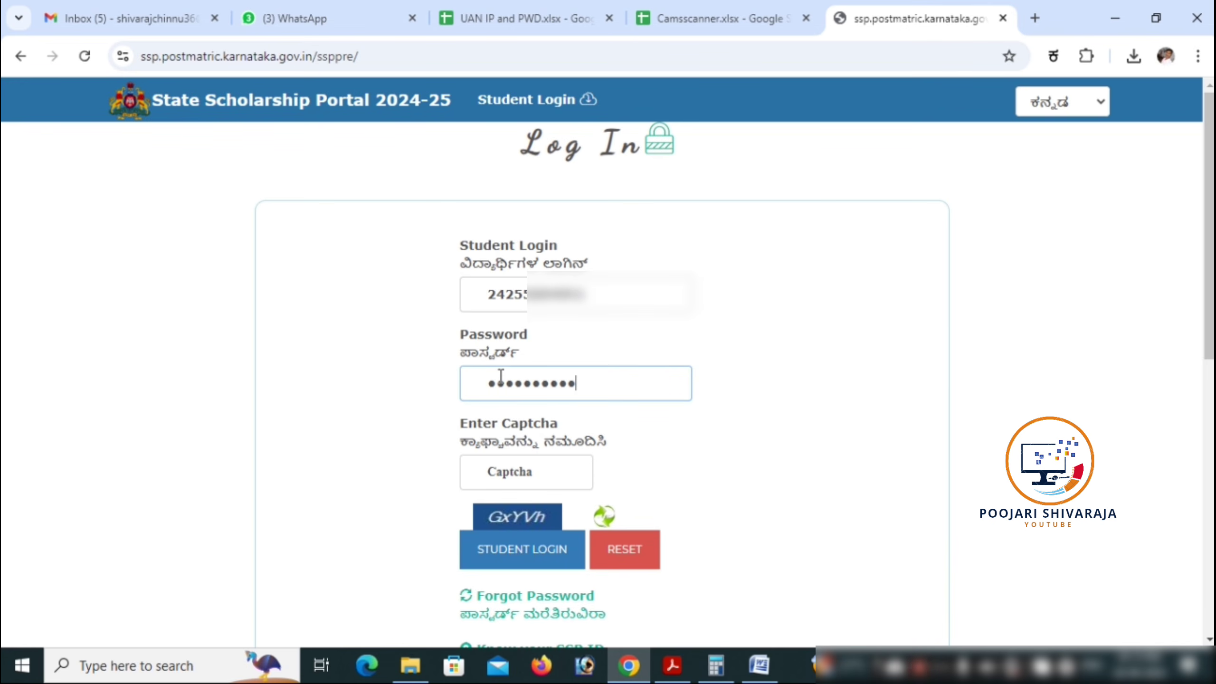
{"action": "left_click", "coordinate": [494, 463]}
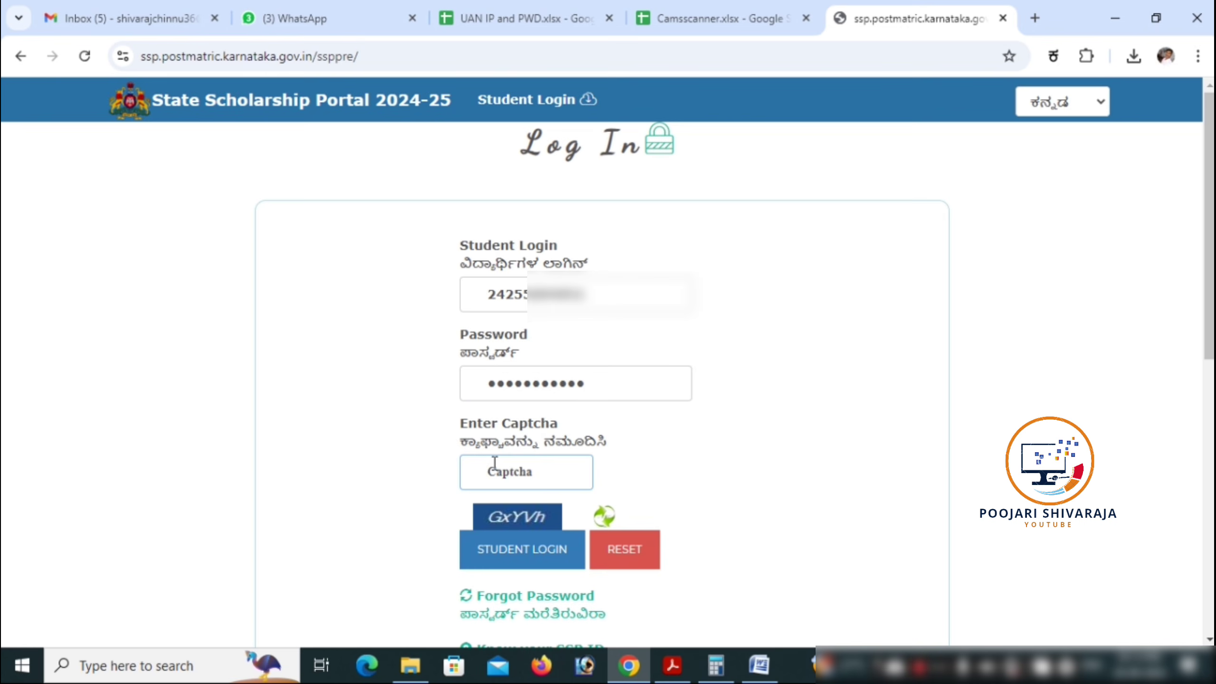
{"action": "type", "text": "GxYVh"}
Step: Sign in, dismiss the important-instructions notice and open the pre-matric scholarship application page
{"action": "left_click", "coordinate": [501, 551]}
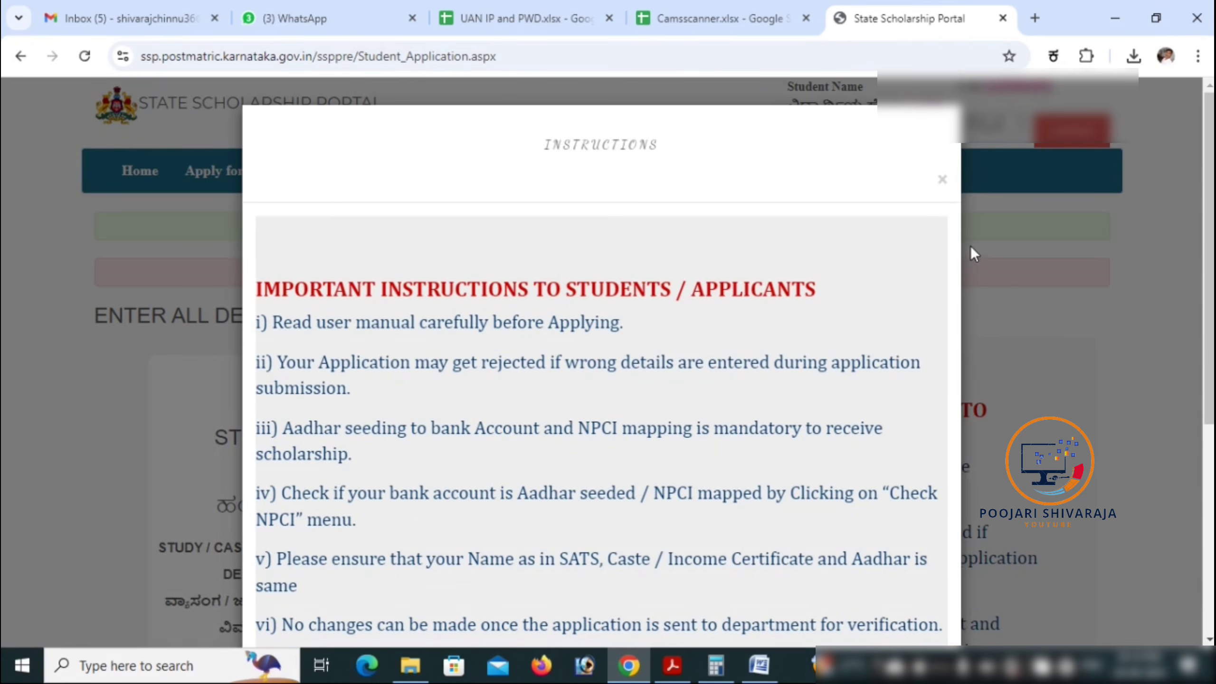
{"action": "left_click", "coordinate": [941, 180]}
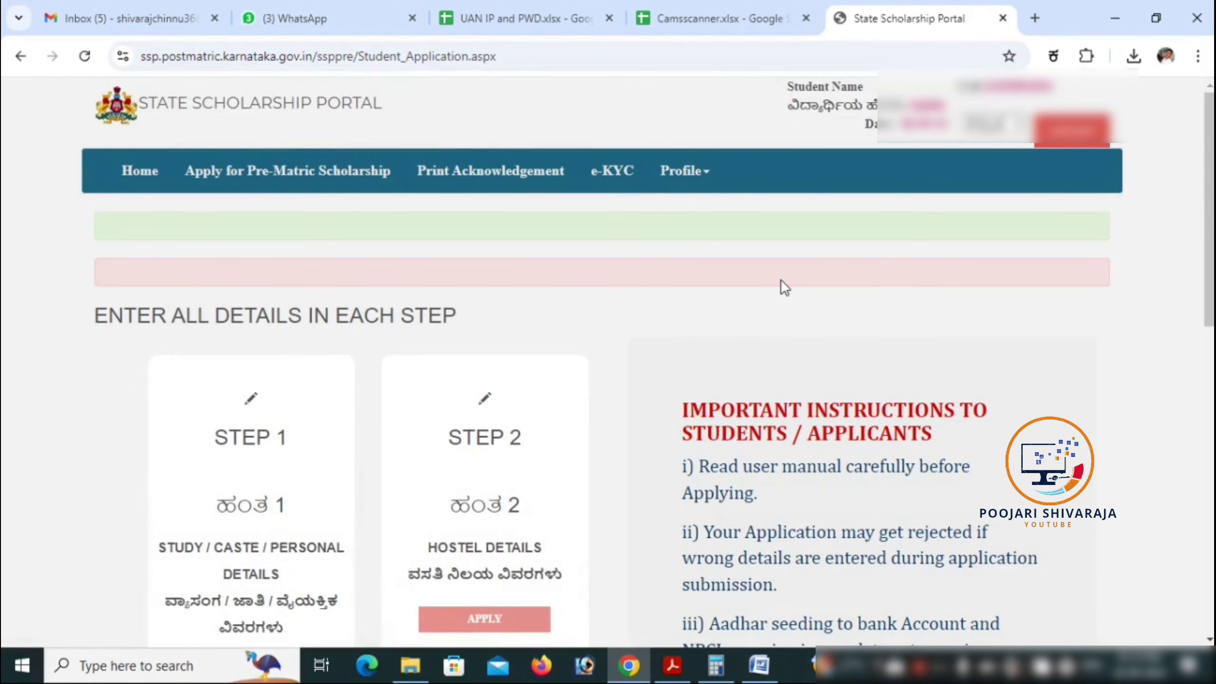
{"action": "scroll", "coordinate": [524, 287], "scroll_direction": "down", "scroll_amount": 2}
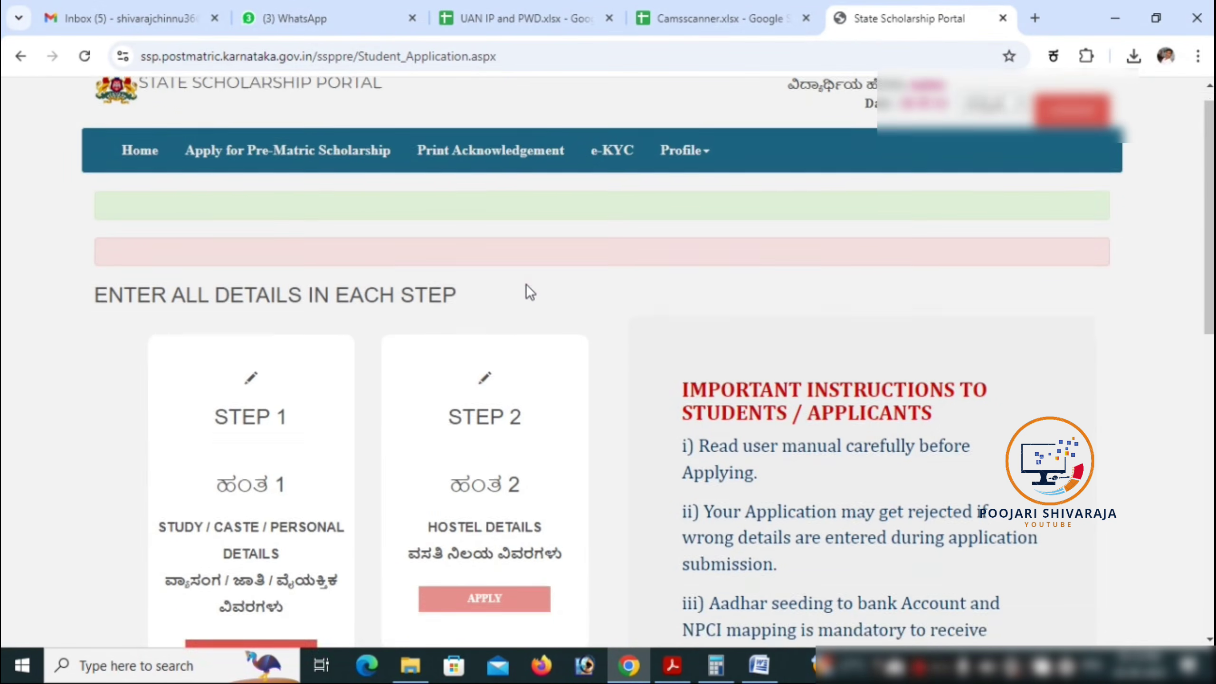
{"action": "scroll", "coordinate": [276, 139], "scroll_direction": "up", "scroll_amount": 2}
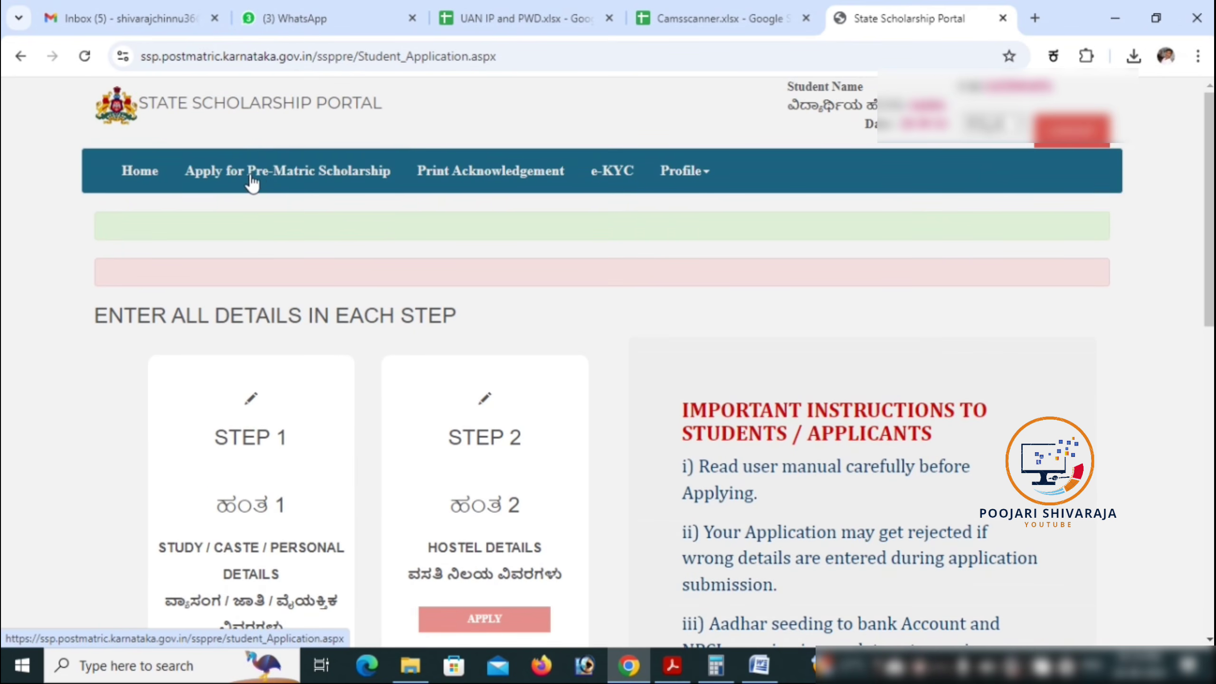
{"action": "left_click", "coordinate": [275, 183]}
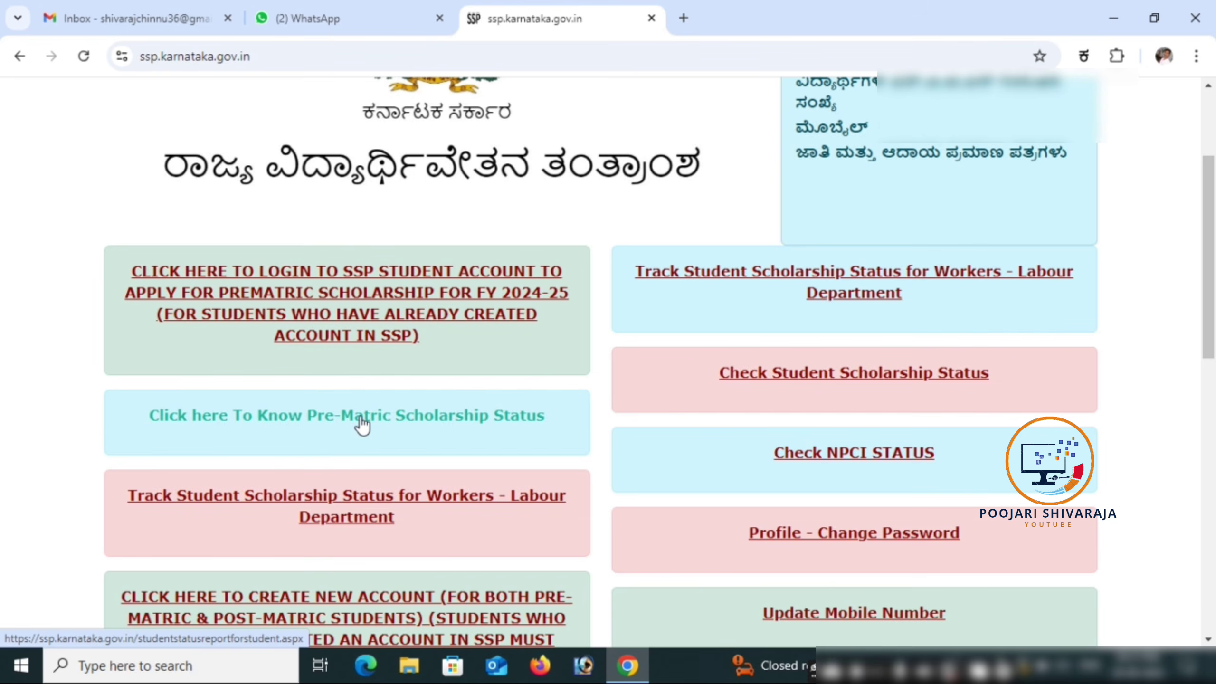
Step: Search the pre-matric scholarship status by the student's SATS number for academic year 2024-25
{"action": "left_click", "coordinate": [362, 423]}
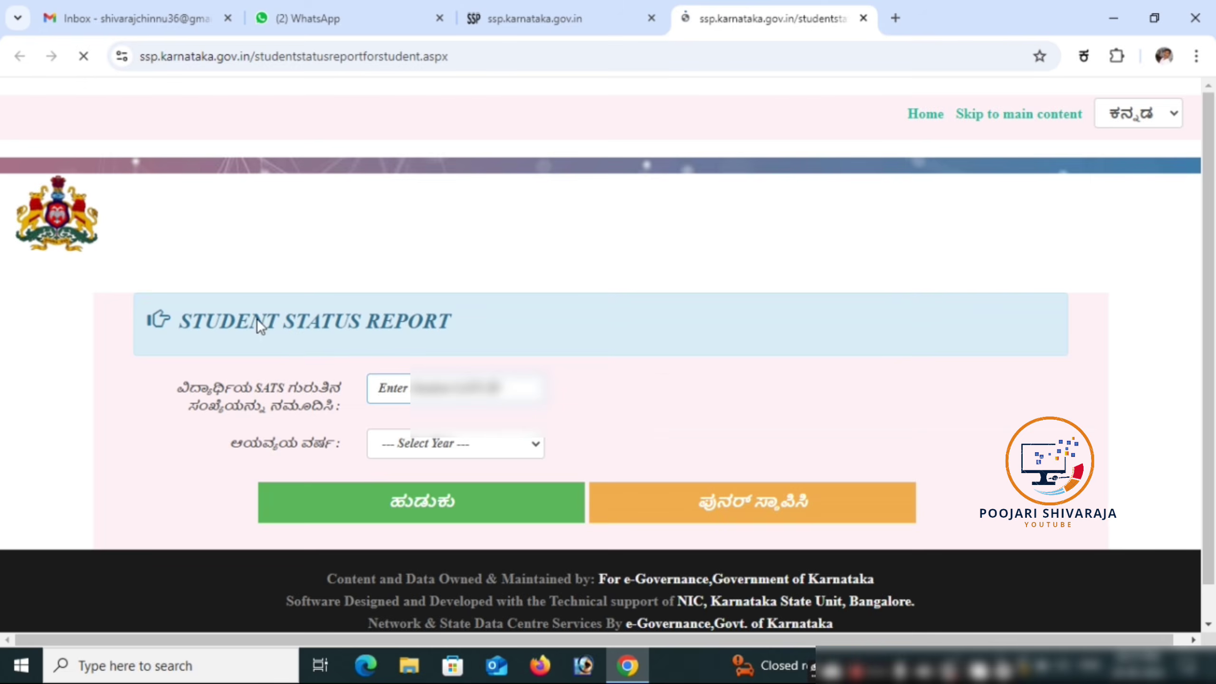
{"action": "left_click", "coordinate": [401, 390]}
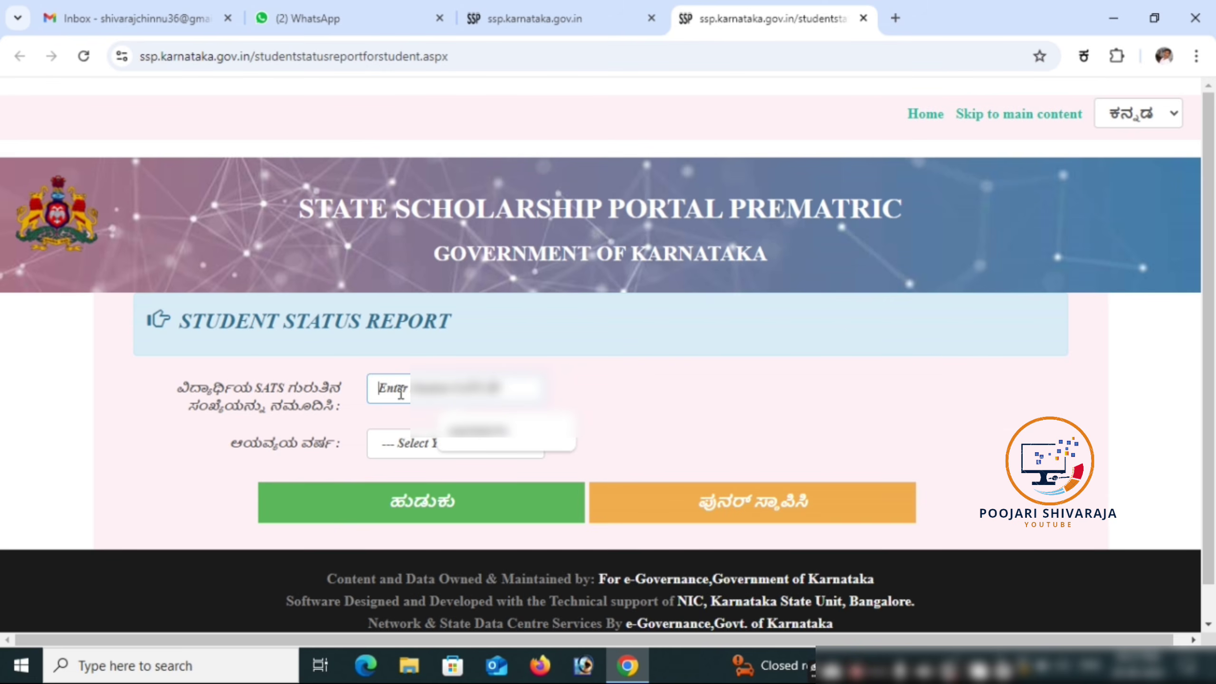
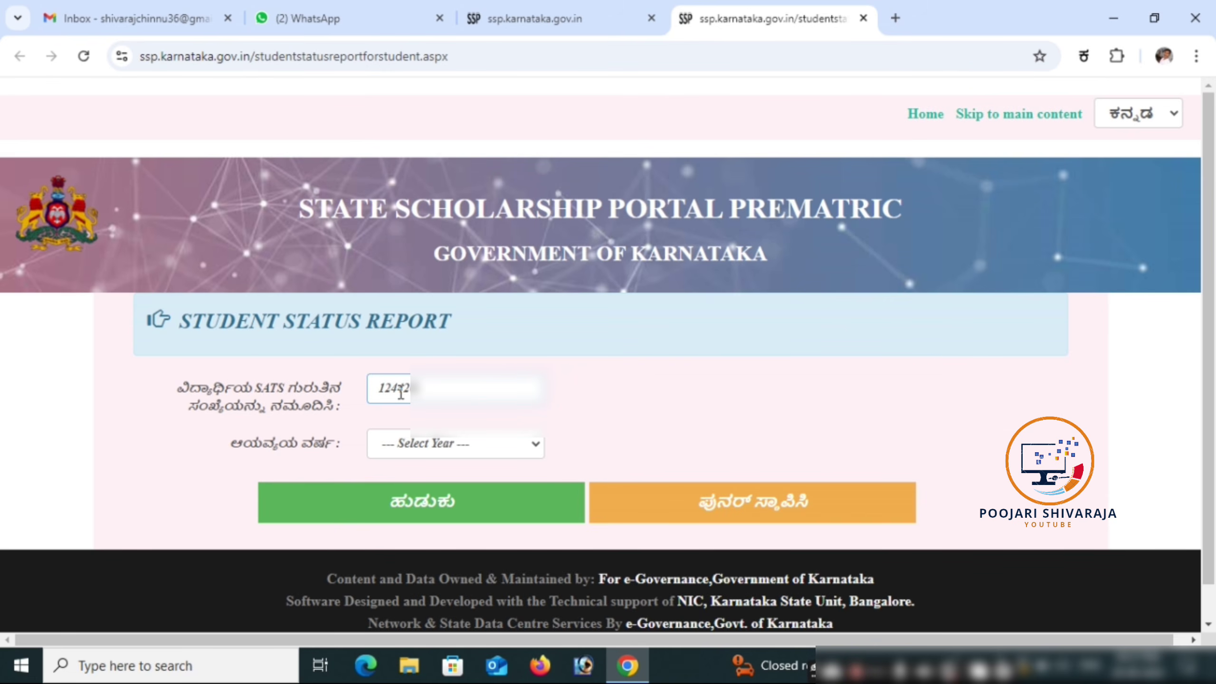
{"action": "left_click", "coordinate": [430, 443]}
{"action": "left_click", "coordinate": [440, 493]}
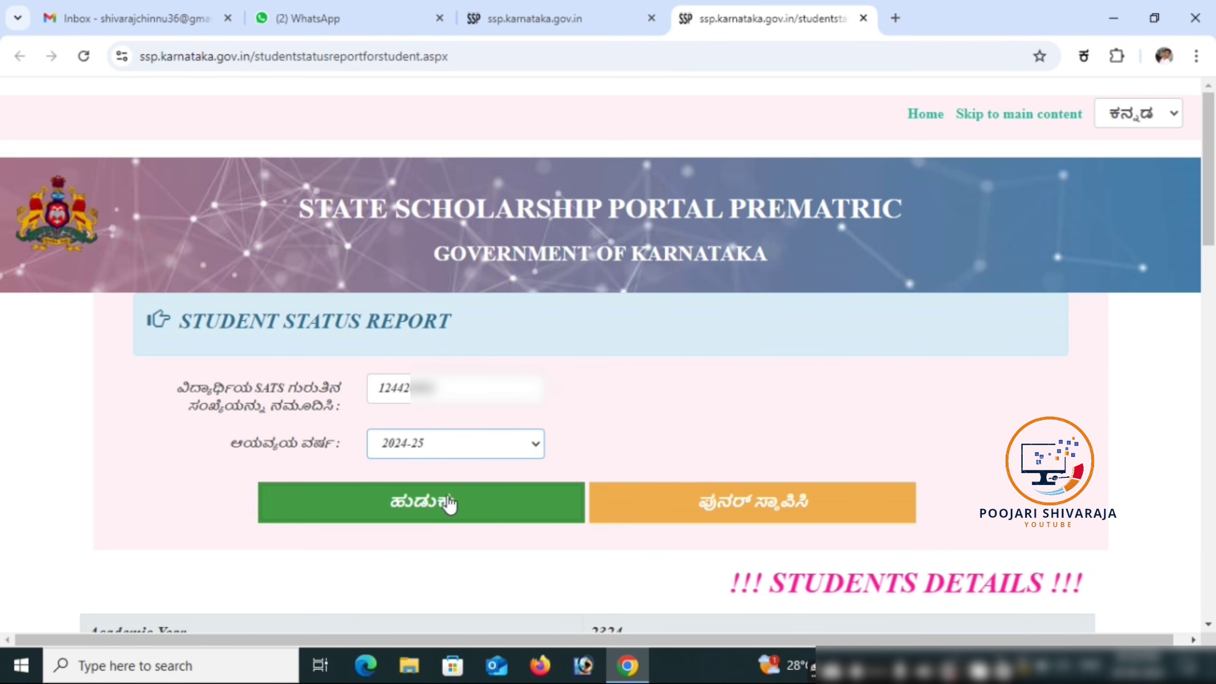
{"action": "left_click", "coordinate": [444, 502]}
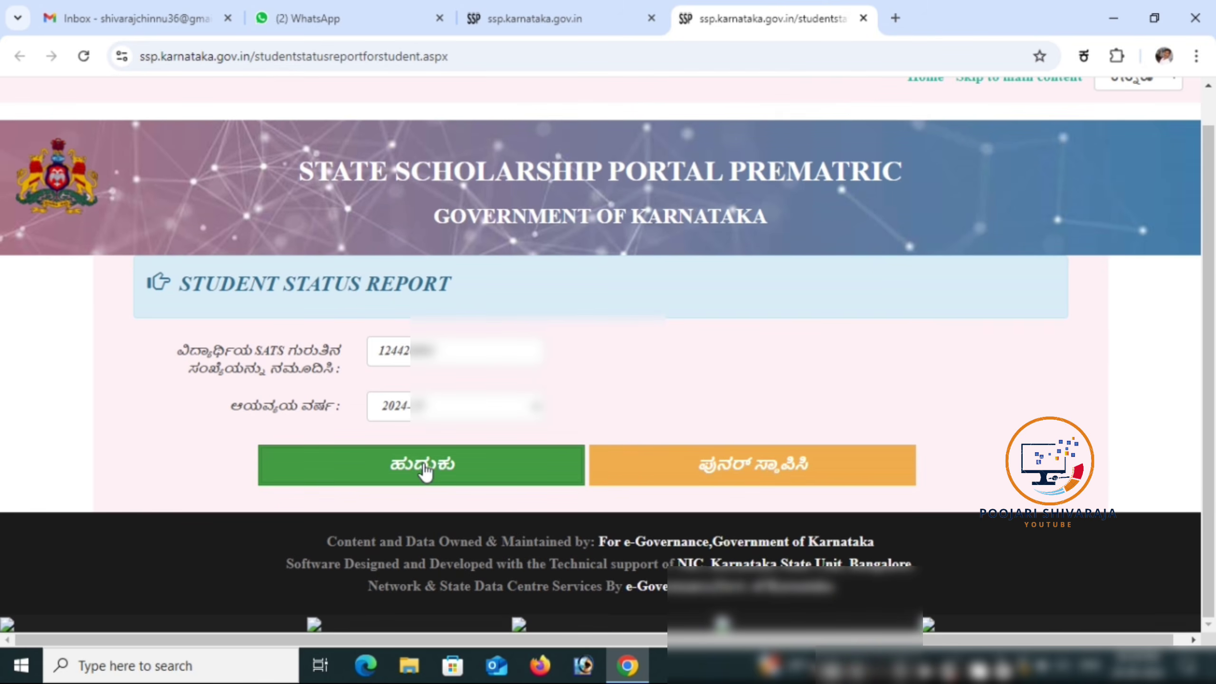
{"action": "left_click", "coordinate": [423, 461]}
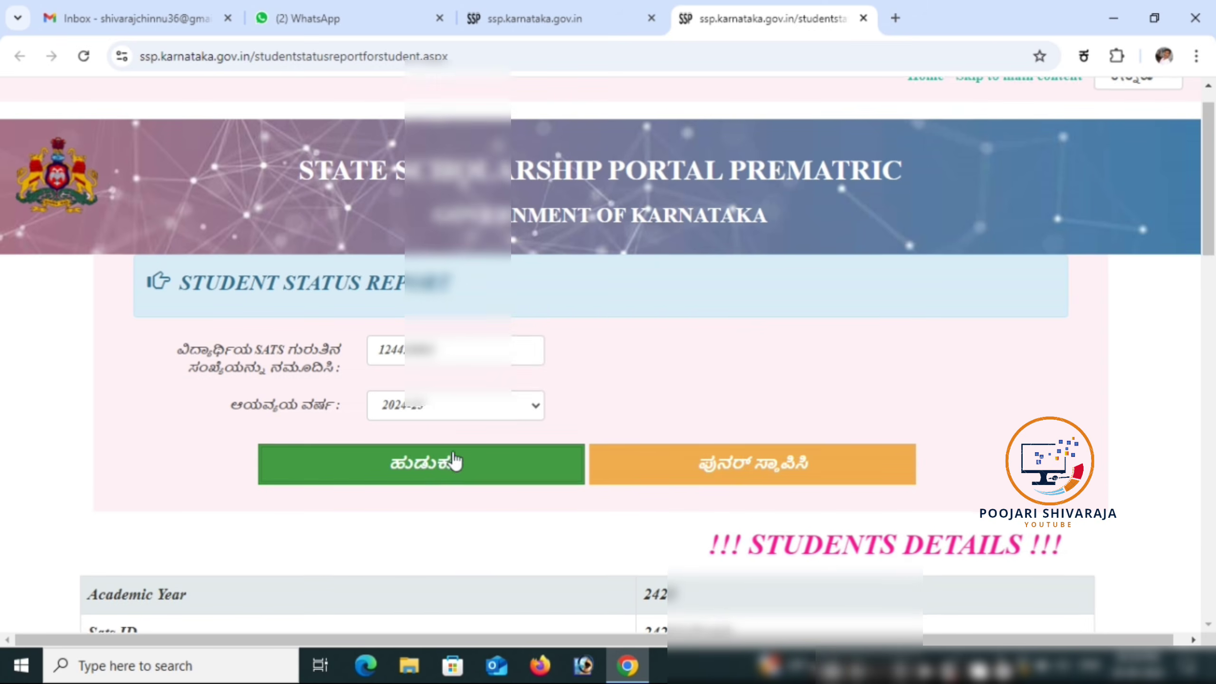
Step: Scroll to the Sanctioned Amount 1250 row and highlight the 'Not Paid' payment status
{"action": "scroll", "coordinate": [470, 437], "scroll_direction": "down", "scroll_amount": 5}
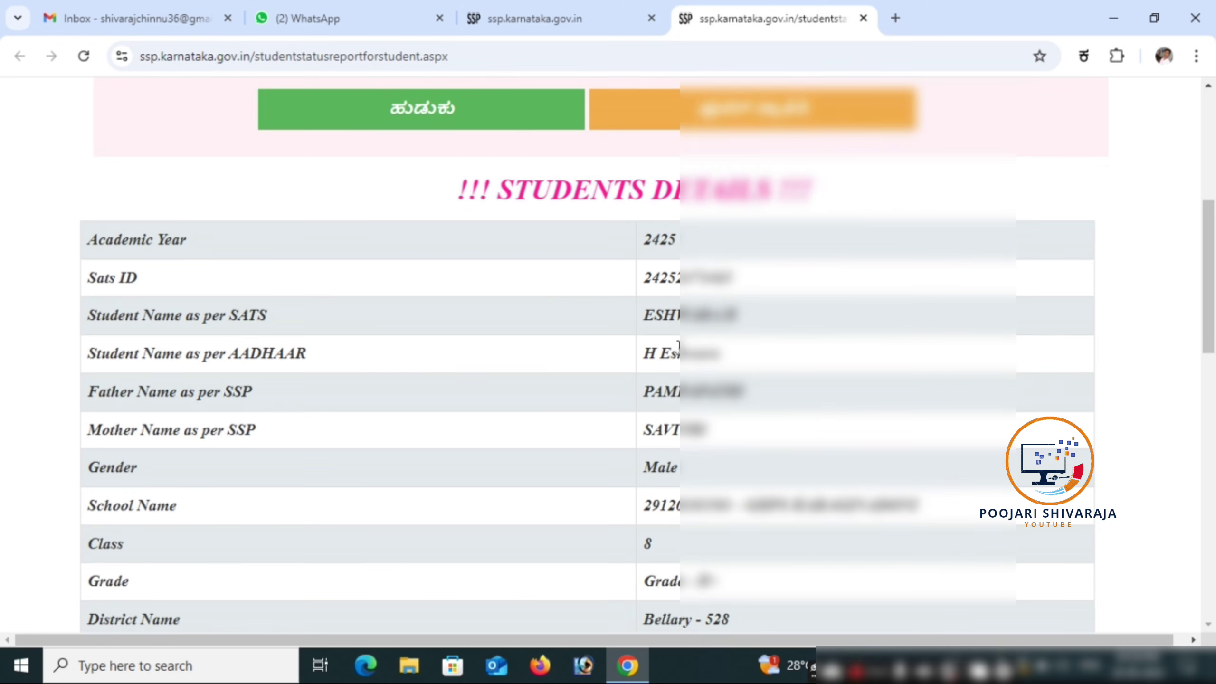
{"action": "scroll", "coordinate": [723, 417], "scroll_direction": "down", "scroll_amount": 1}
{"action": "scroll", "coordinate": [723, 418], "scroll_direction": "down", "scroll_amount": 4}
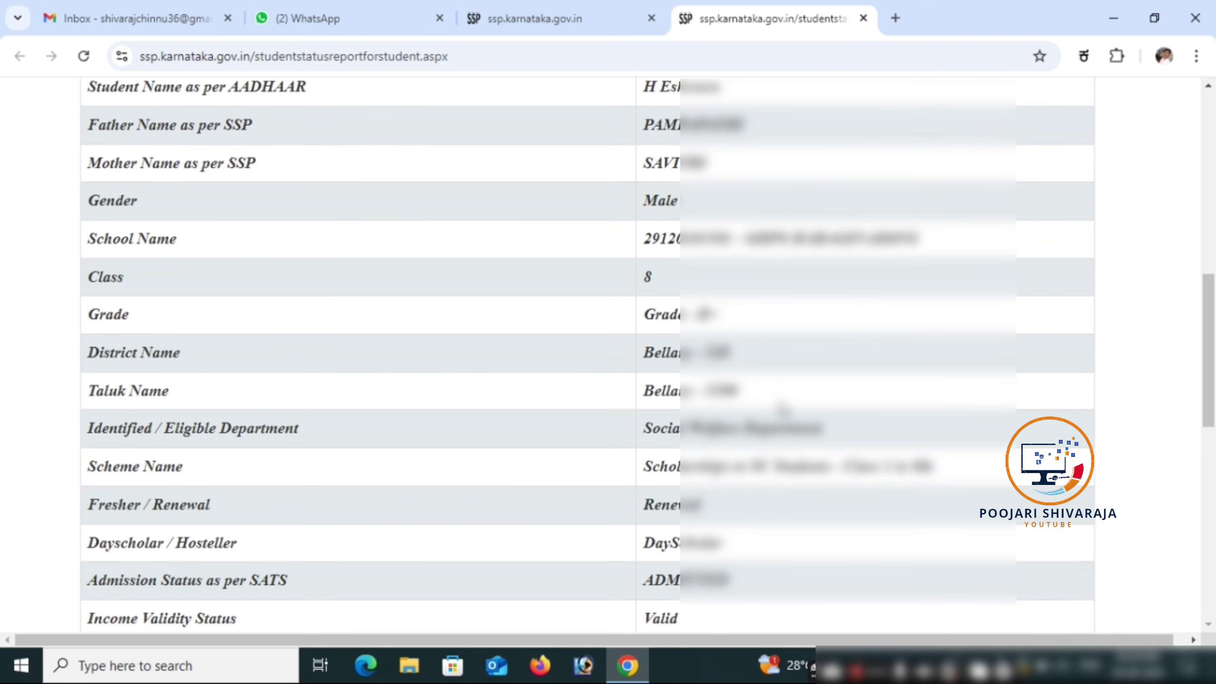
{"action": "scroll", "coordinate": [780, 412], "scroll_direction": "down", "scroll_amount": 2}
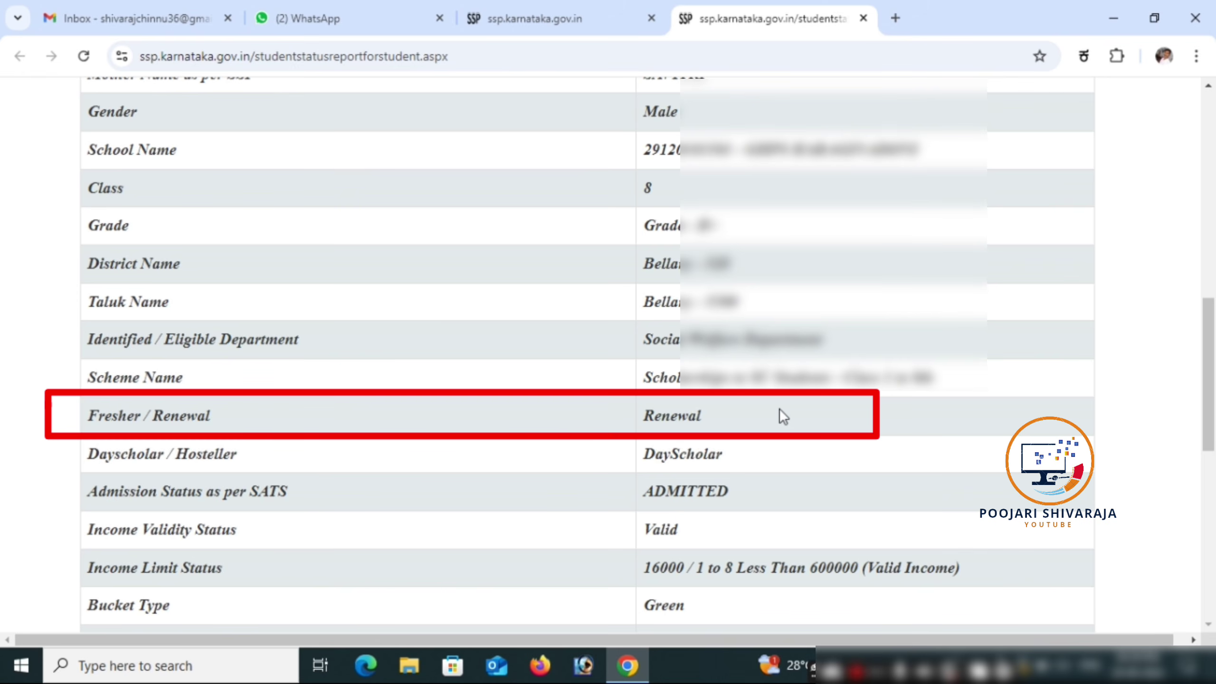
{"action": "scroll", "coordinate": [780, 409], "scroll_direction": "down", "scroll_amount": 2}
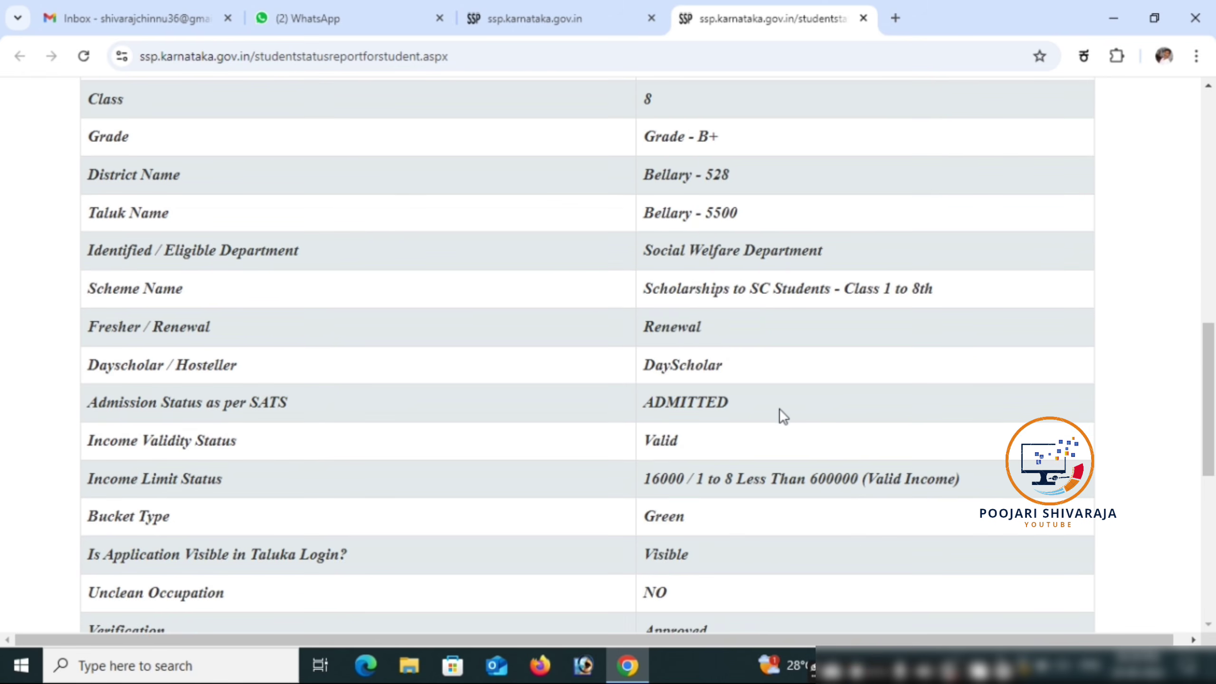
{"action": "scroll", "coordinate": [779, 408], "scroll_direction": "down", "scroll_amount": 2}
{"action": "scroll", "coordinate": [779, 408], "scroll_direction": "down", "scroll_amount": 2}
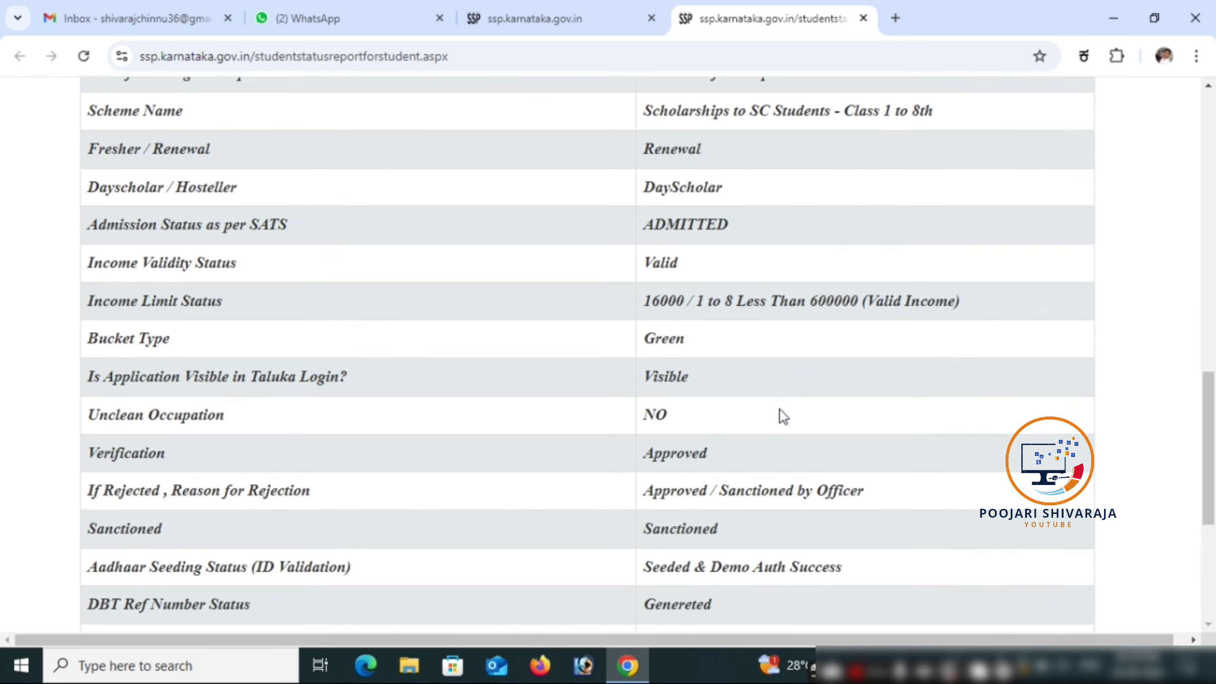
{"action": "scroll", "coordinate": [779, 409], "scroll_direction": "down", "scroll_amount": 6}
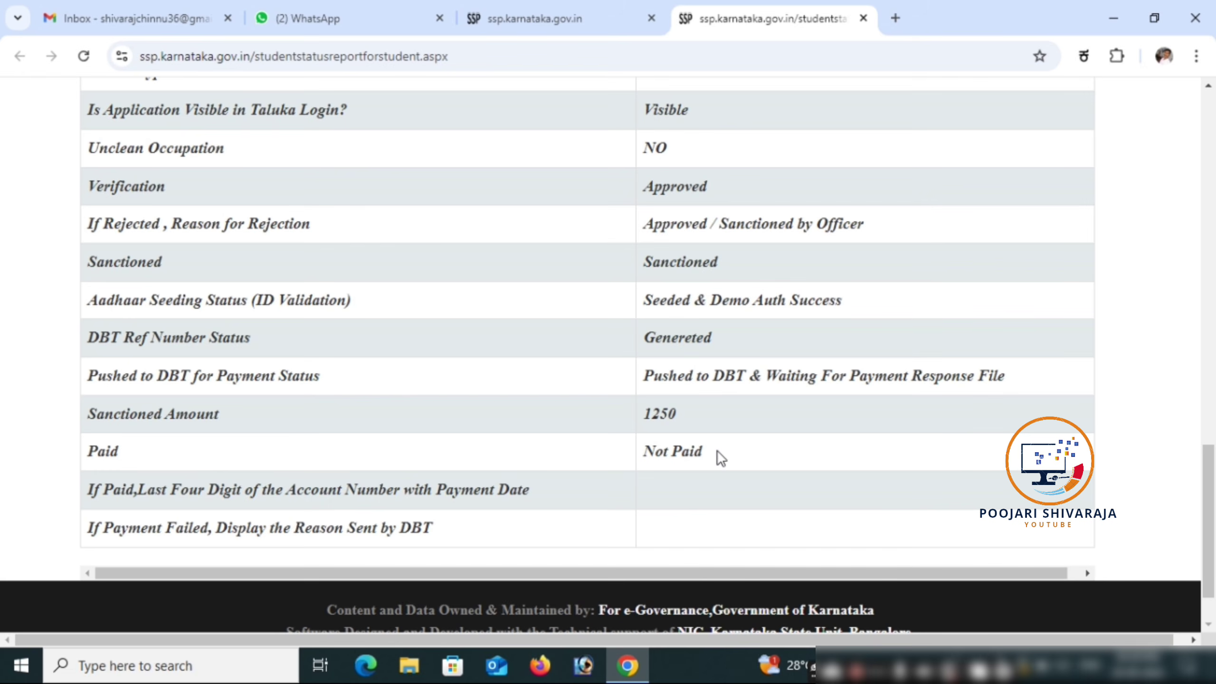
{"action": "left_click_drag", "start_coordinate": [719, 456], "coordinate": [645, 453]}
{"action": "left_click", "coordinate": [768, 440]}
{"action": "left_click_drag", "start_coordinate": [709, 454], "coordinate": [636, 457]}
{"action": "left_click", "coordinate": [742, 450]}
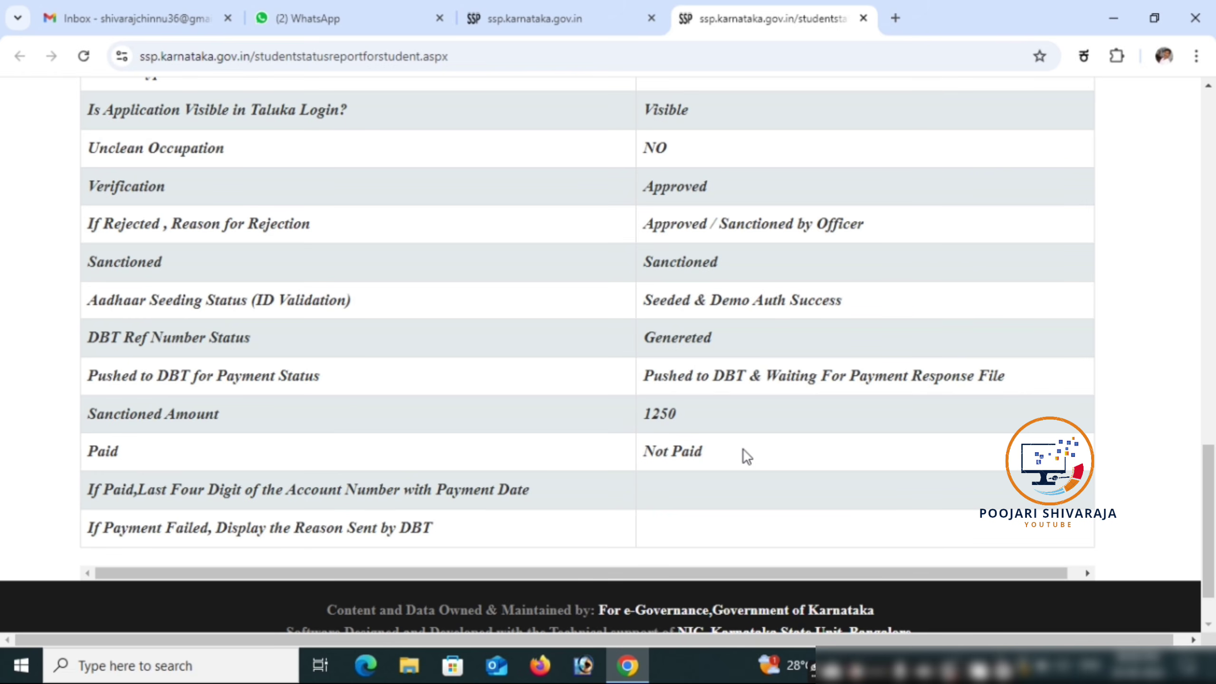